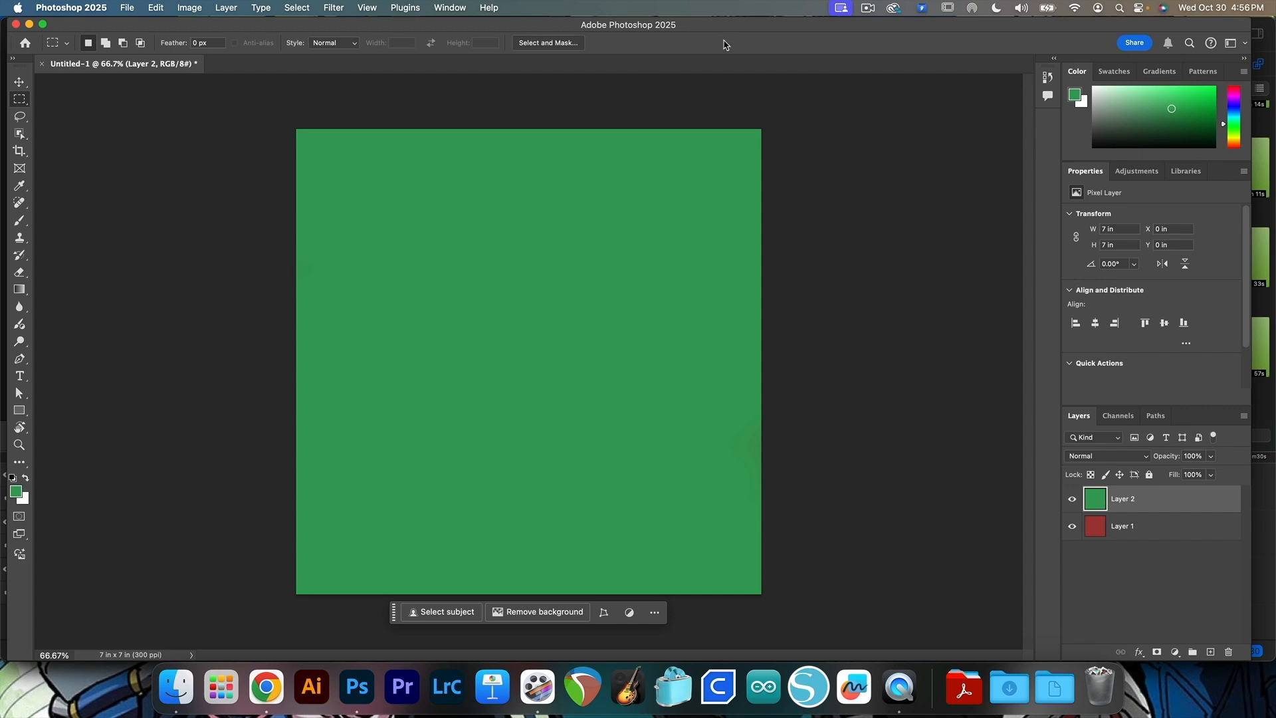
pyautogui.click(457, 8)
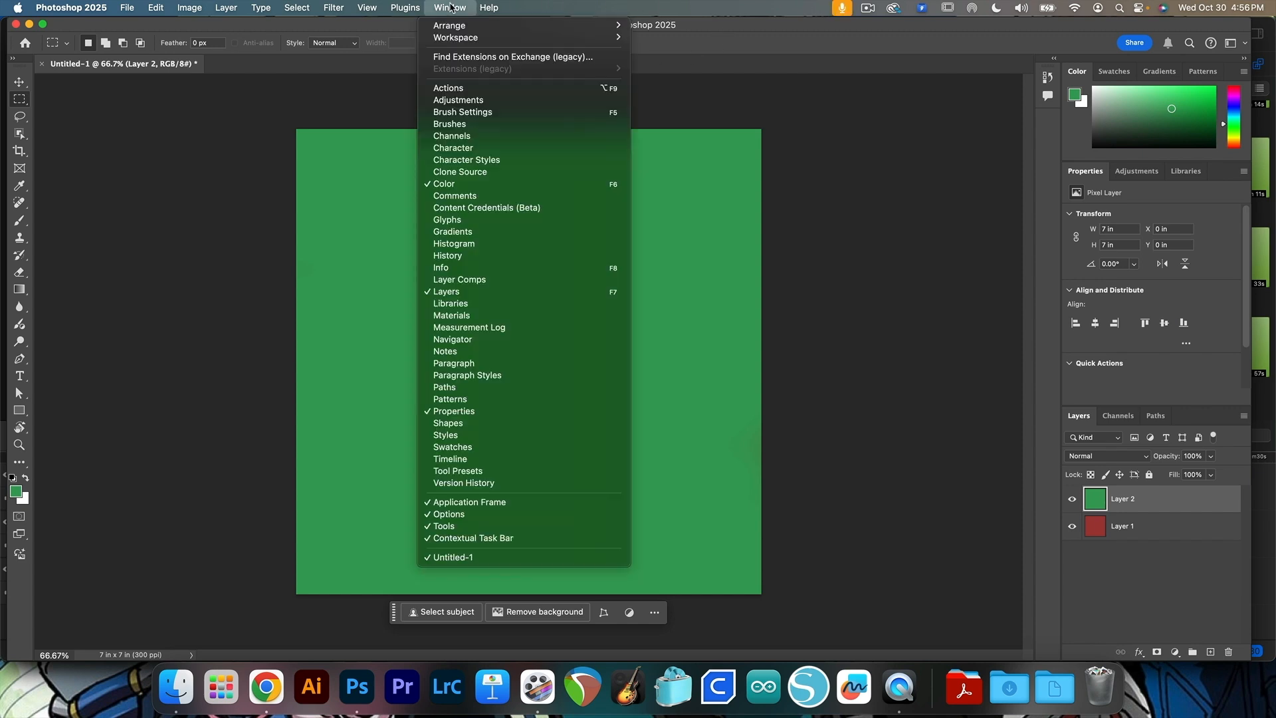
pyautogui.moveTo(611, 38)
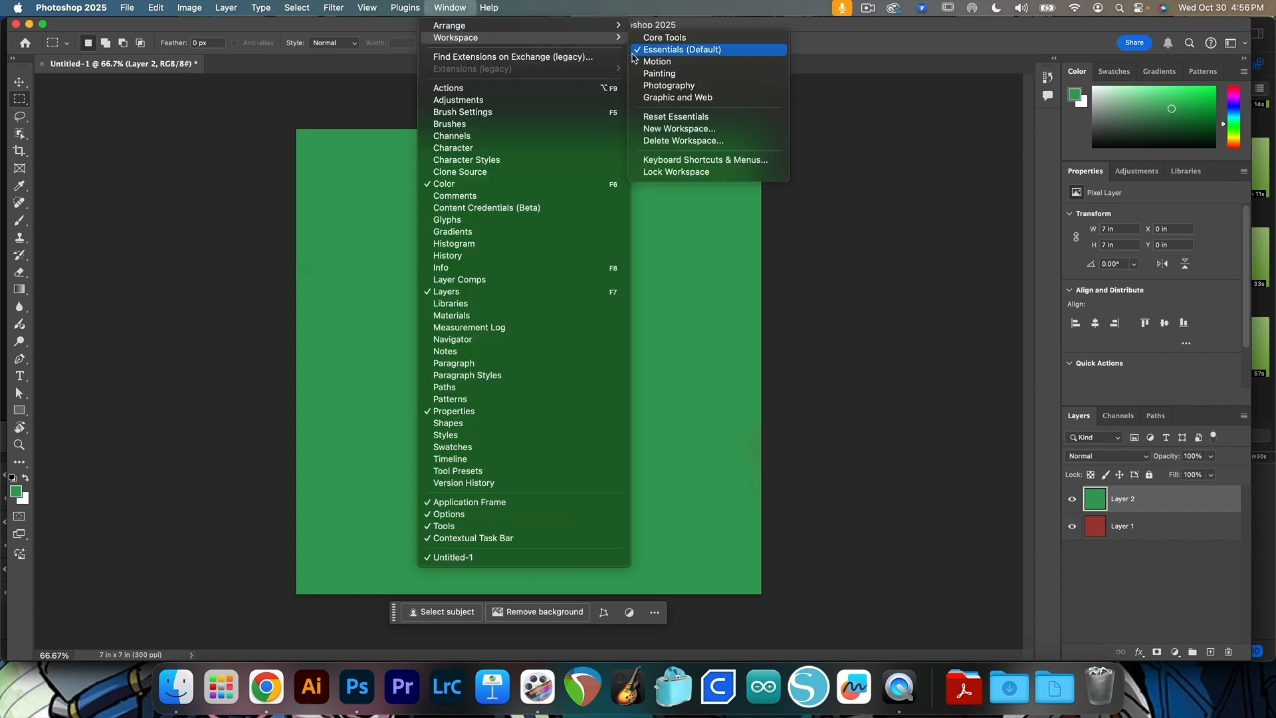
pyautogui.click(276, 29)
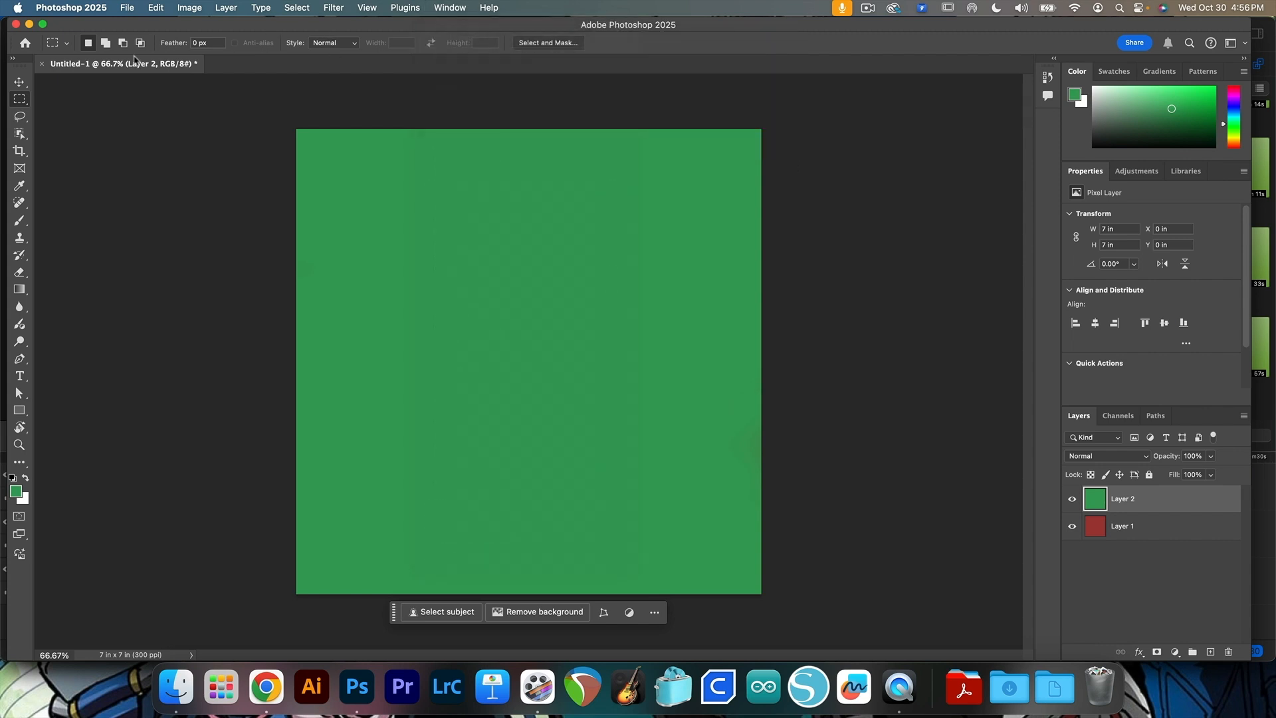
# Reset the Rectangular Marquee tool to its default settings
pyautogui.click(66, 46)
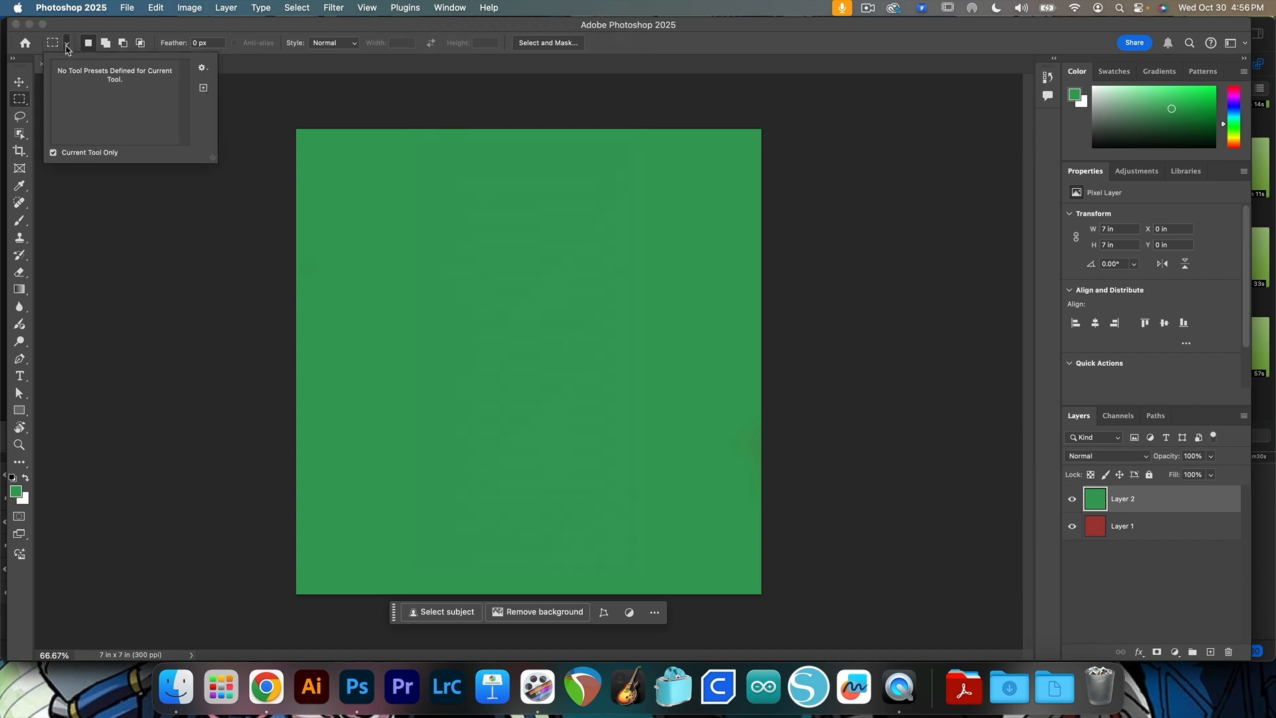
pyautogui.click(202, 70)
pyautogui.click(249, 210)
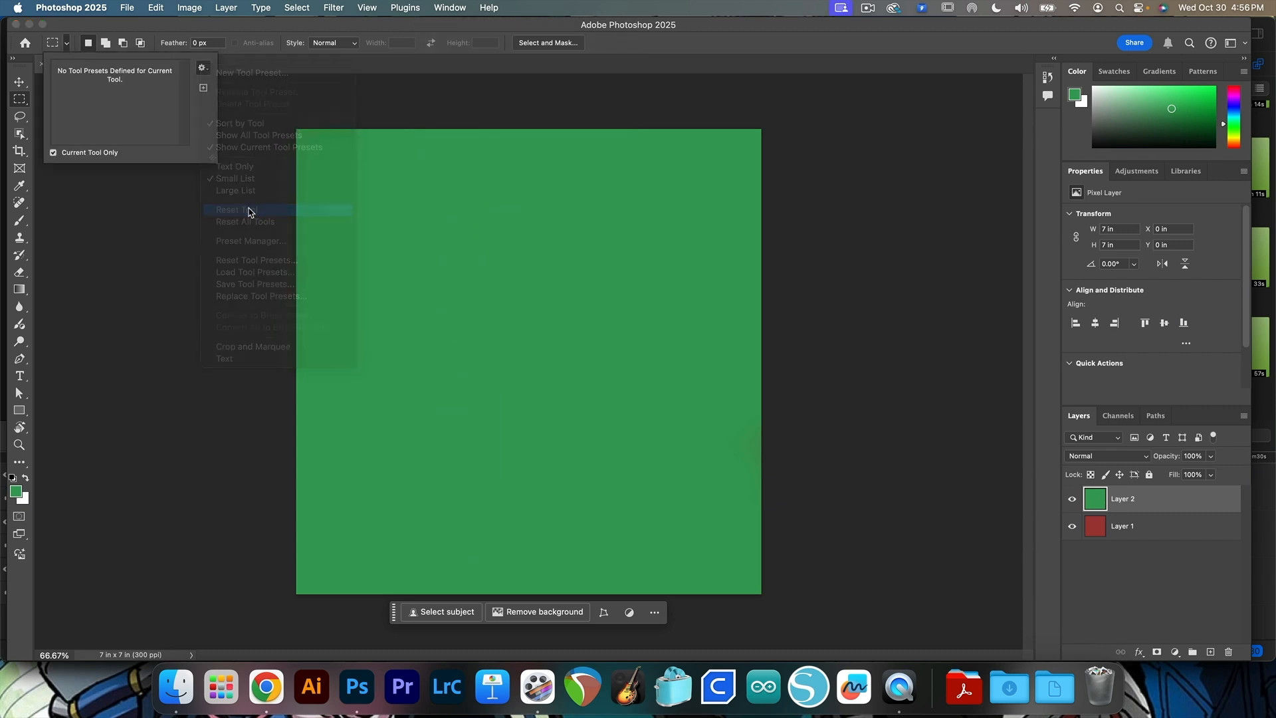
pyautogui.click(152, 28)
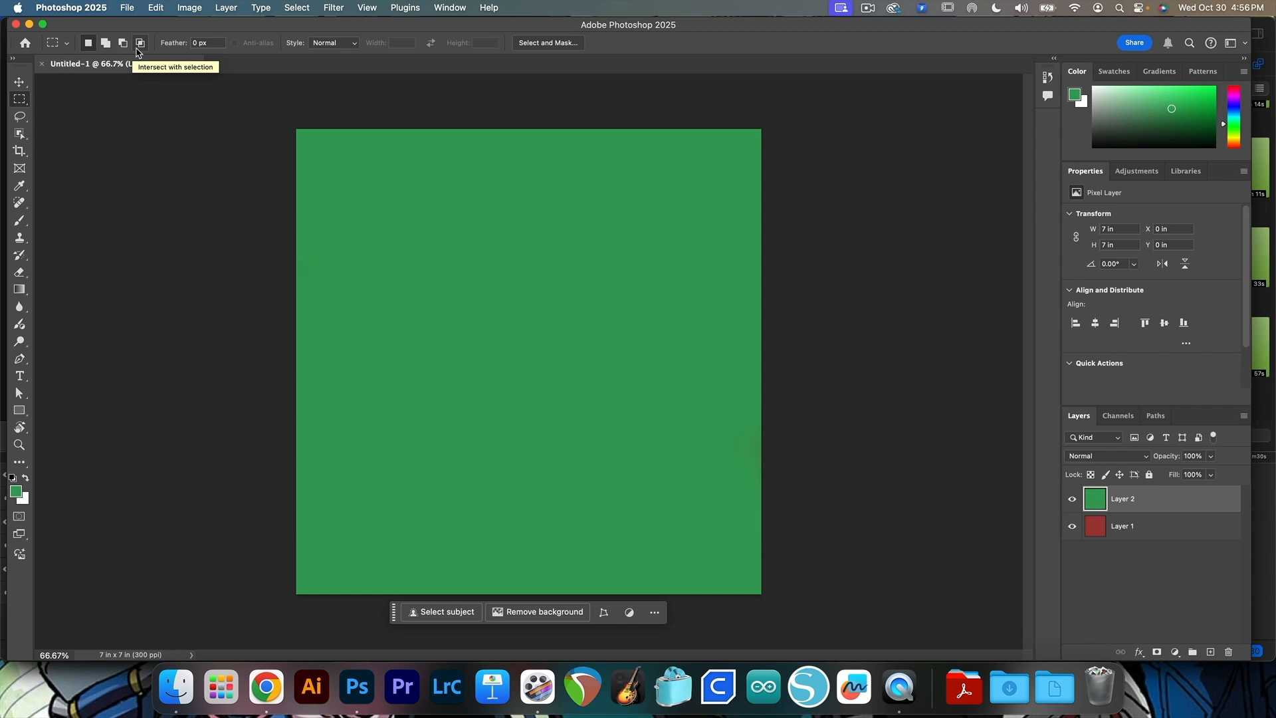
# Draw a rectangular selection about 3.58 by 2.09 in near the canvas centre and move its outline up and to the left
pyautogui.moveTo(414, 257); pyautogui.dragTo(653, 395)
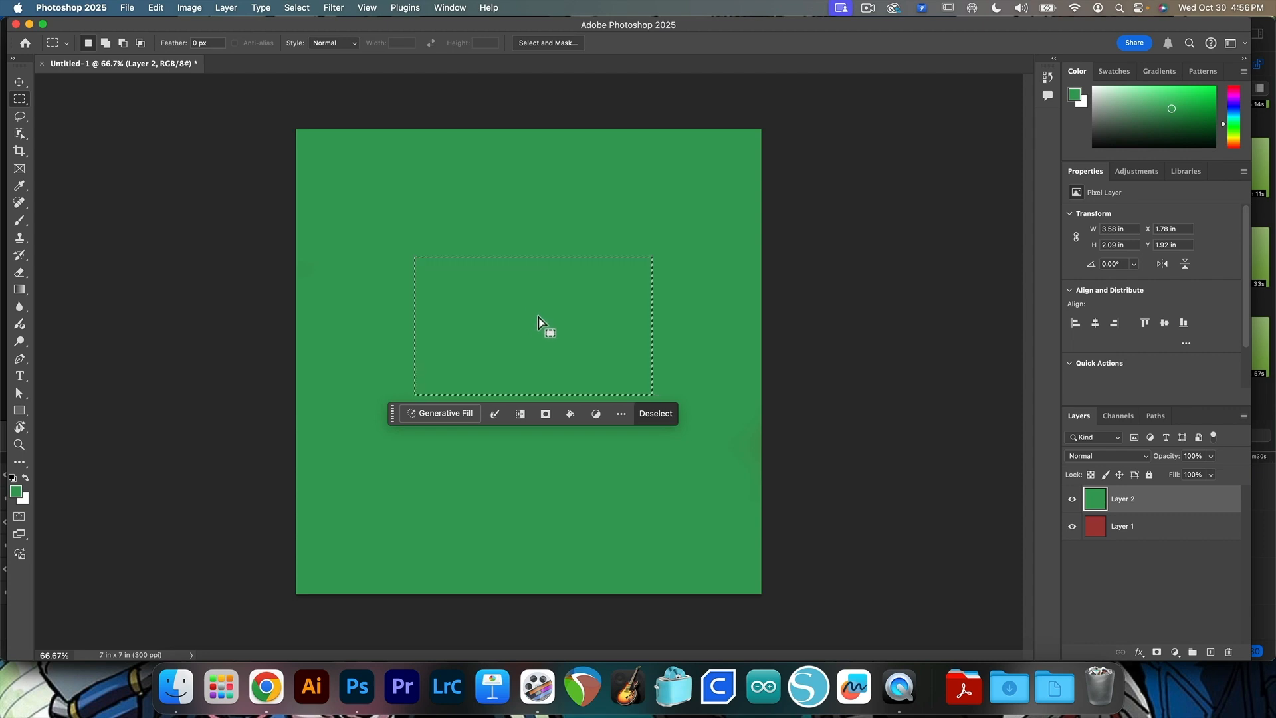
pyautogui.press('Delete')
pyautogui.moveTo(532, 331); pyautogui.dragTo(474, 289)
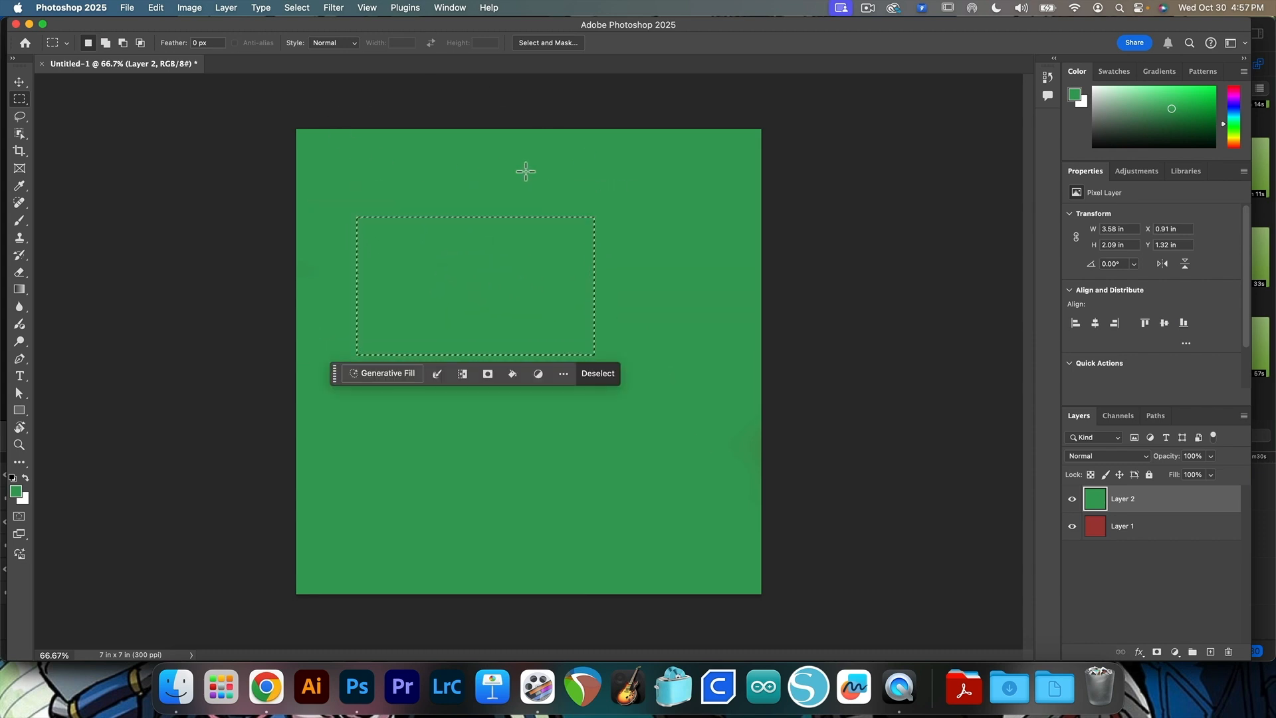
# Draw a new upright rectangular selection about 1.94 by 3.73 in and add an overlapping rectangle that extends it down and to the left
pyautogui.moveTo(529, 178); pyautogui.dragTo(663, 430)
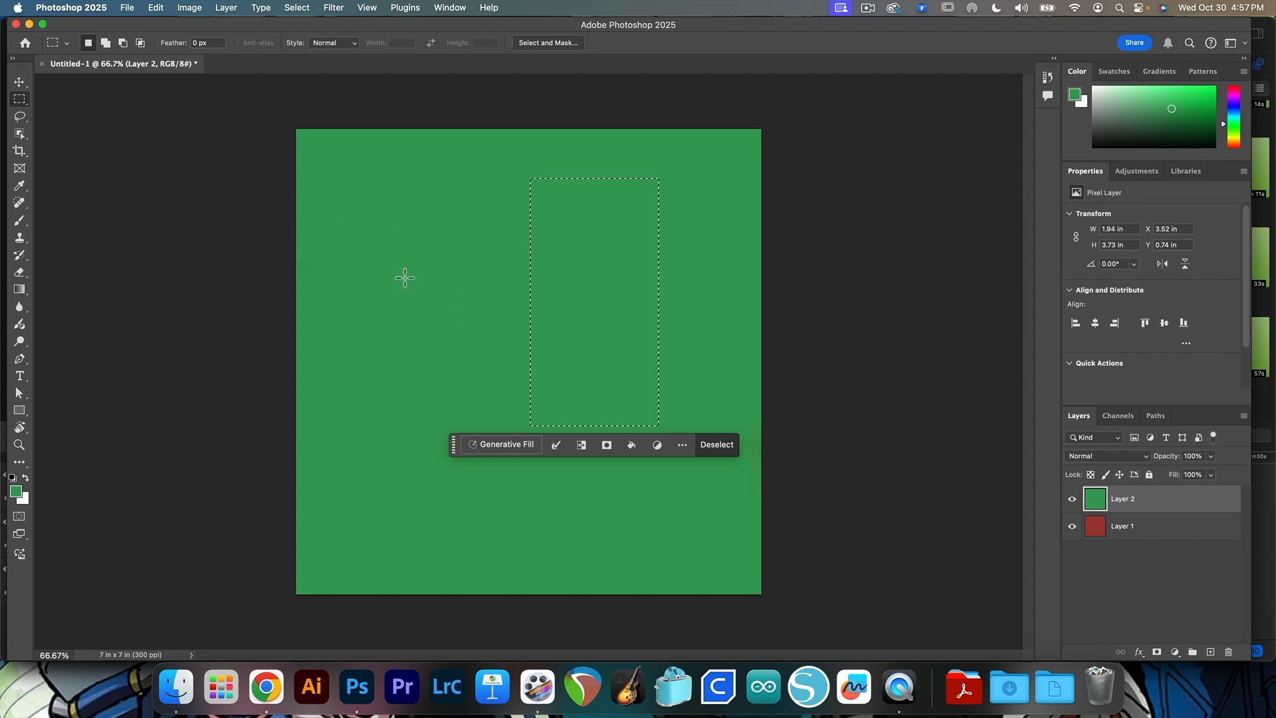
pyautogui.click(104, 47)
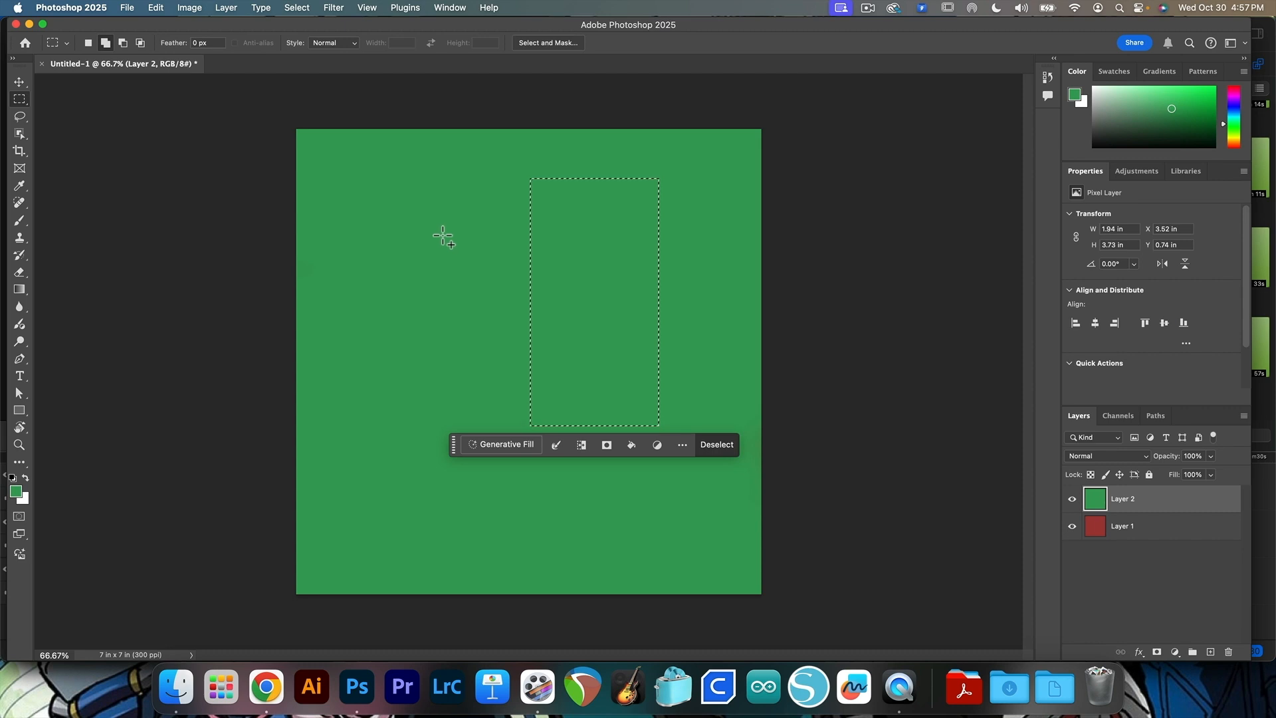
pyautogui.moveTo(449, 229); pyautogui.dragTo(449, 230)
pyautogui.moveTo(568, 251); pyautogui.dragTo(598, 481)
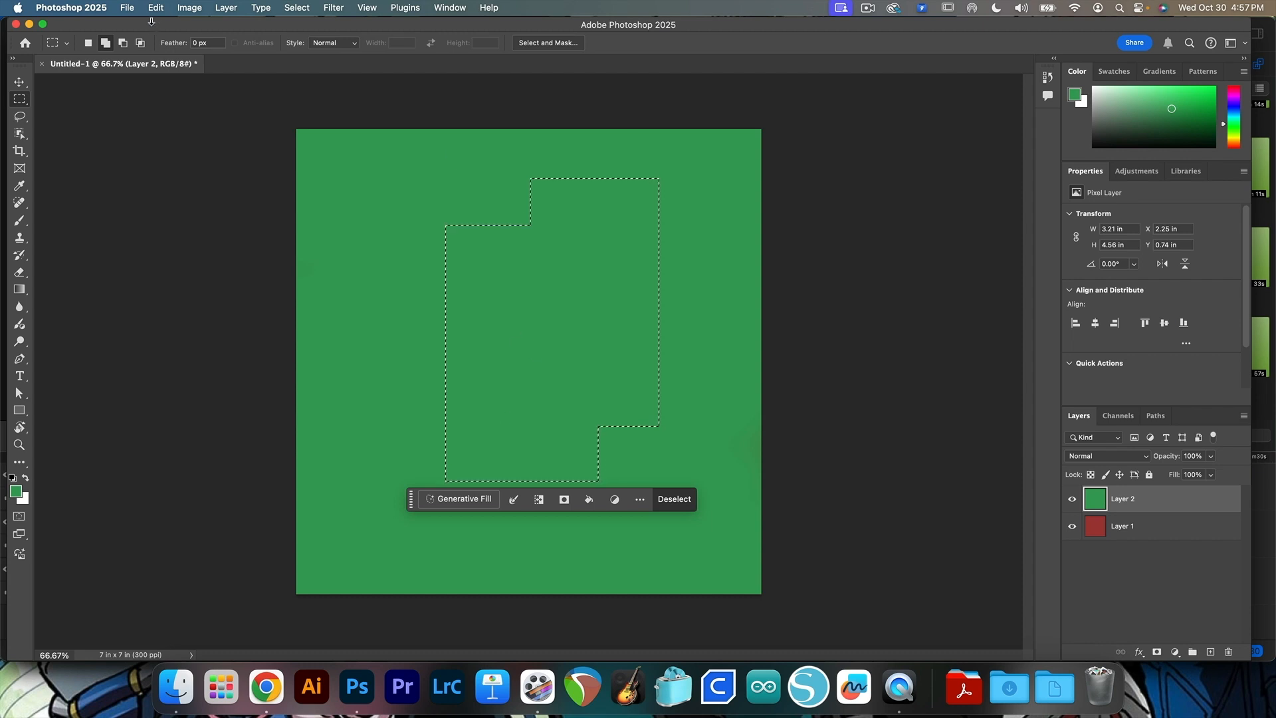
# Subtract a horizontal strip from the selection's left side and intersect the rest with a rectangle that trims its right and lower edges
pyautogui.click(122, 44)
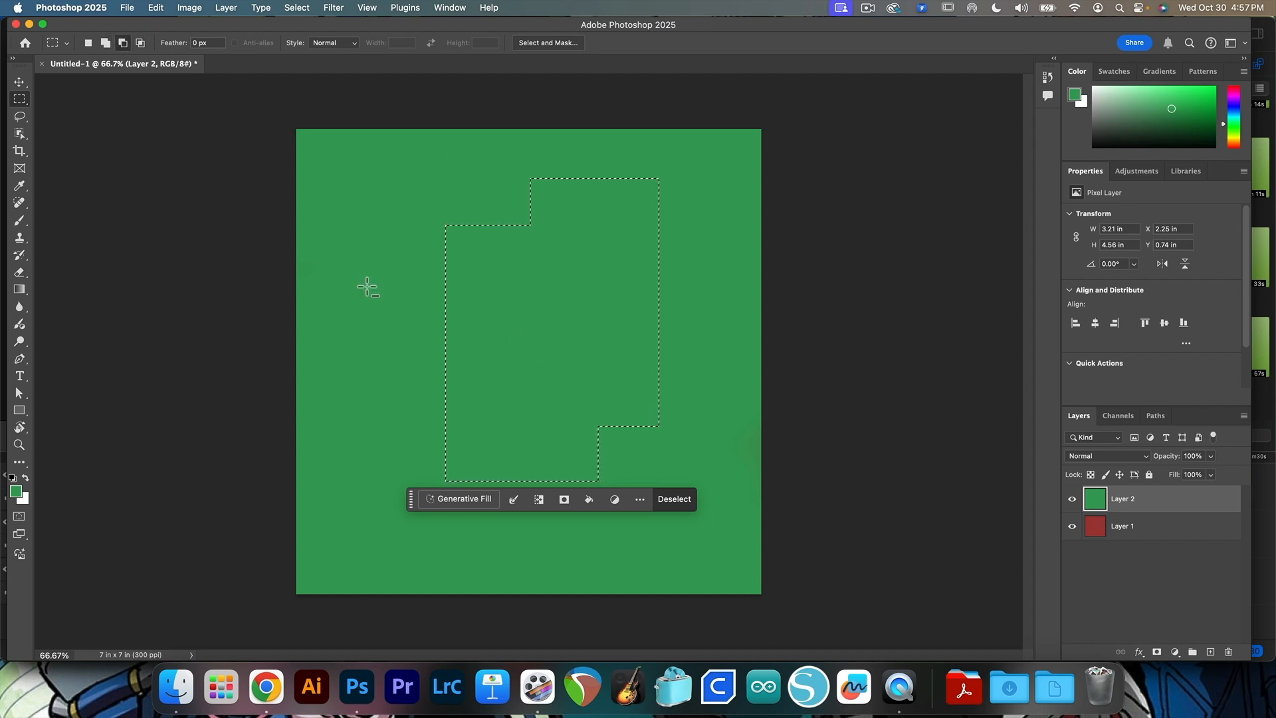
pyautogui.moveTo(377, 264); pyautogui.dragTo(574, 311)
pyautogui.click(139, 43)
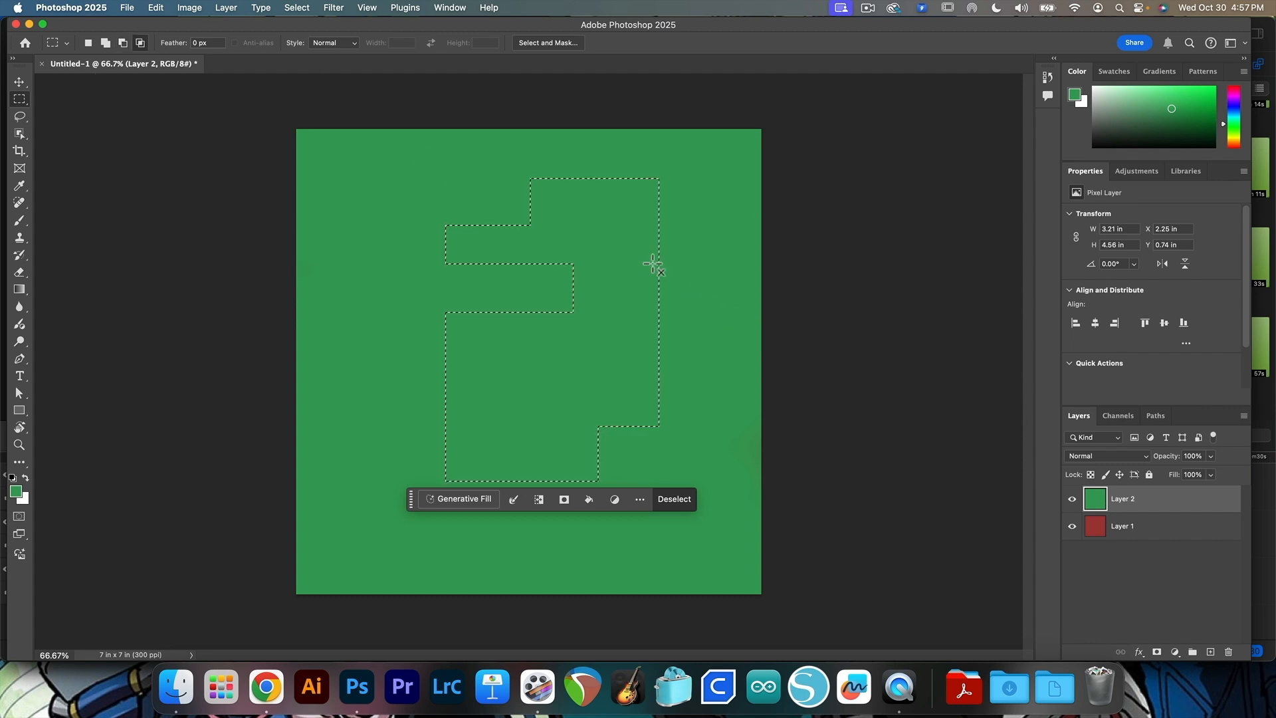
pyautogui.moveTo(438, 183); pyautogui.dragTo(615, 459)
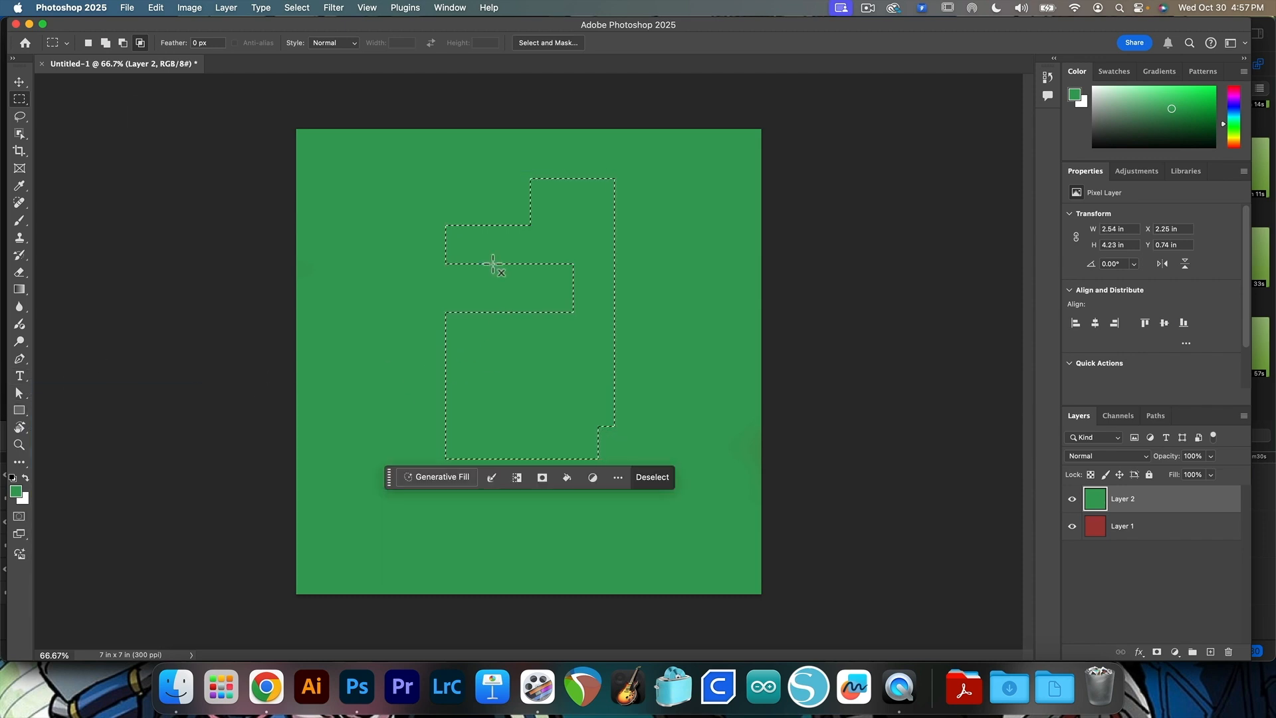
# Replace the selection with a new large rectangular one feathered by 150 px and delete its contents from Layer 2
pyautogui.click(87, 47)
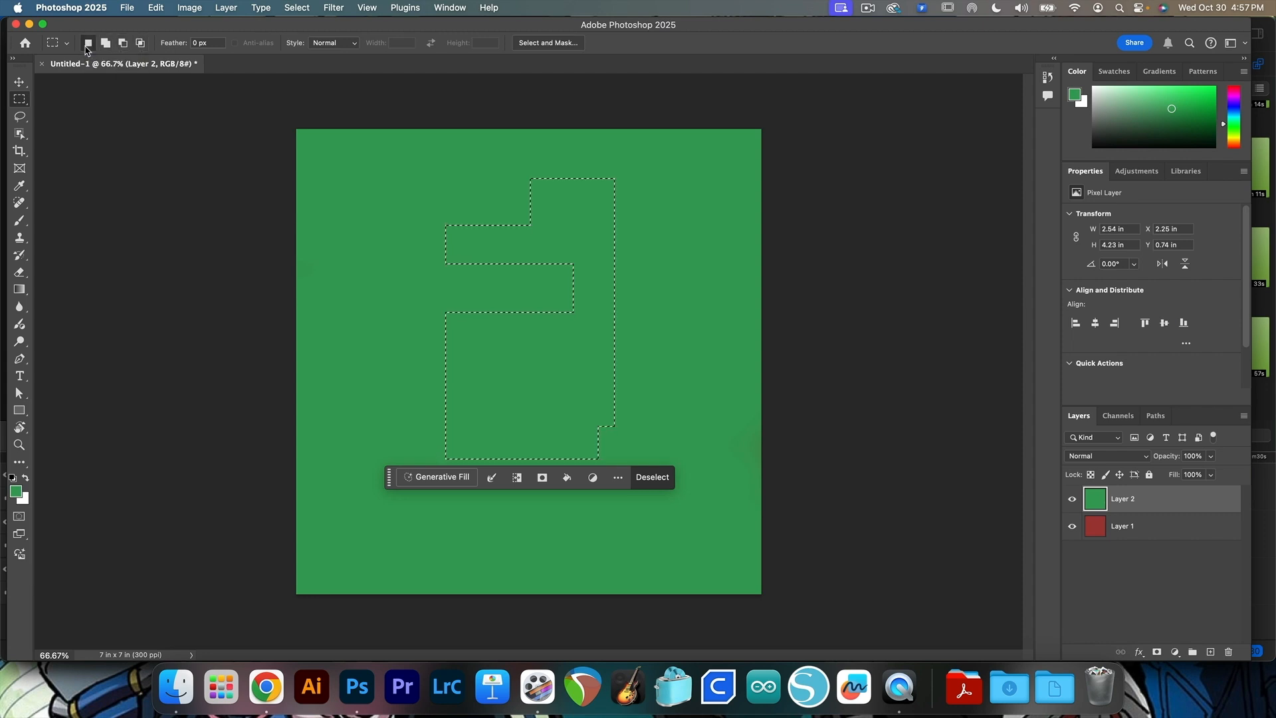
pyautogui.press('super+d')
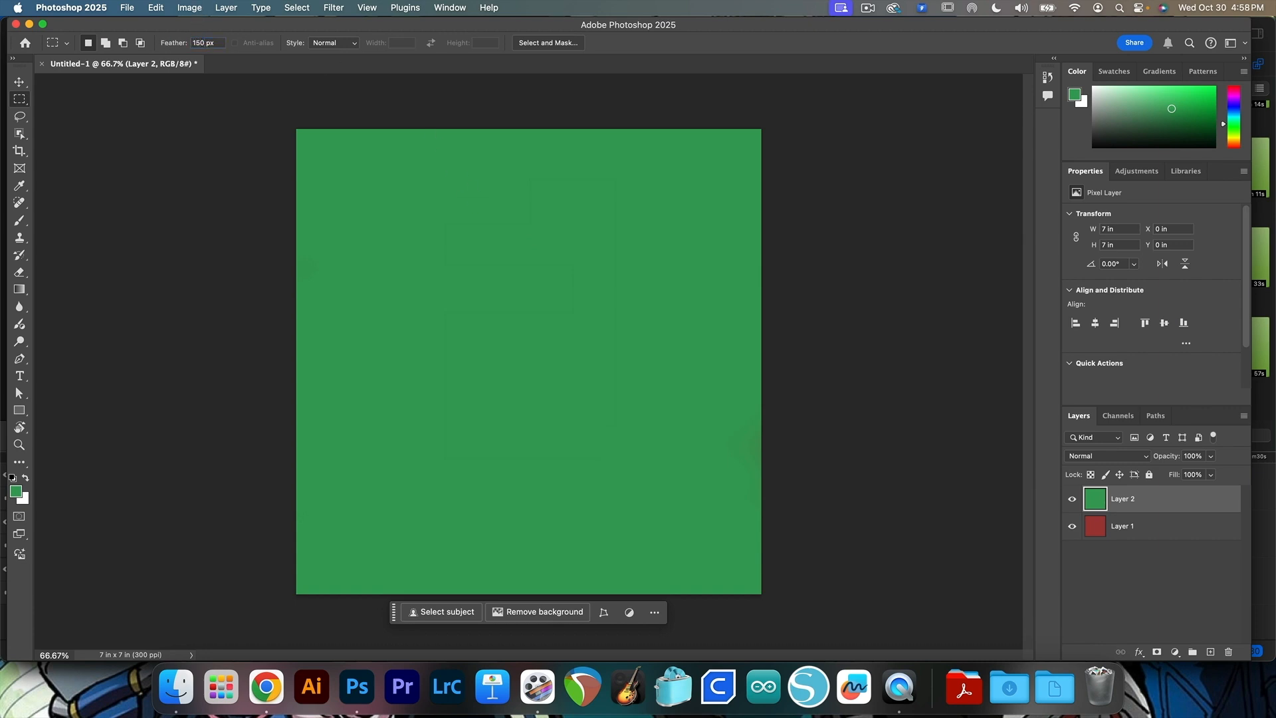
pyautogui.moveTo(434, 234); pyautogui.dragTo(697, 464)
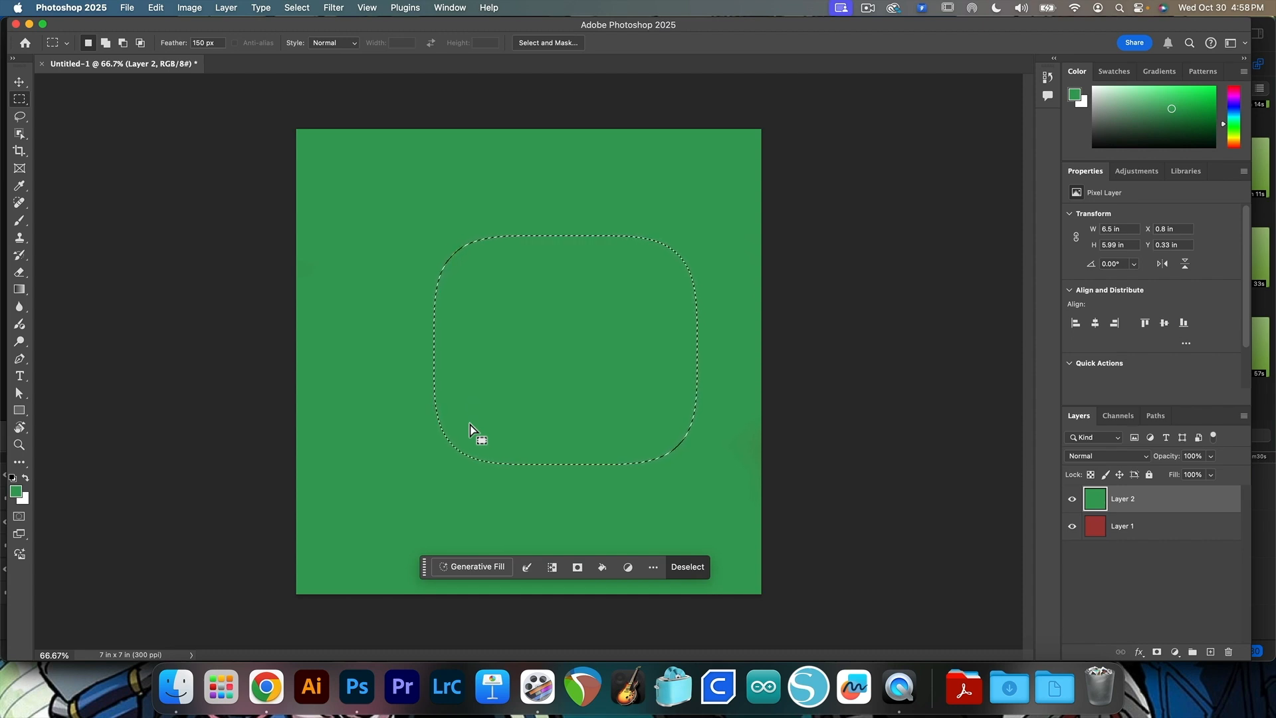
pyautogui.press('Delete')
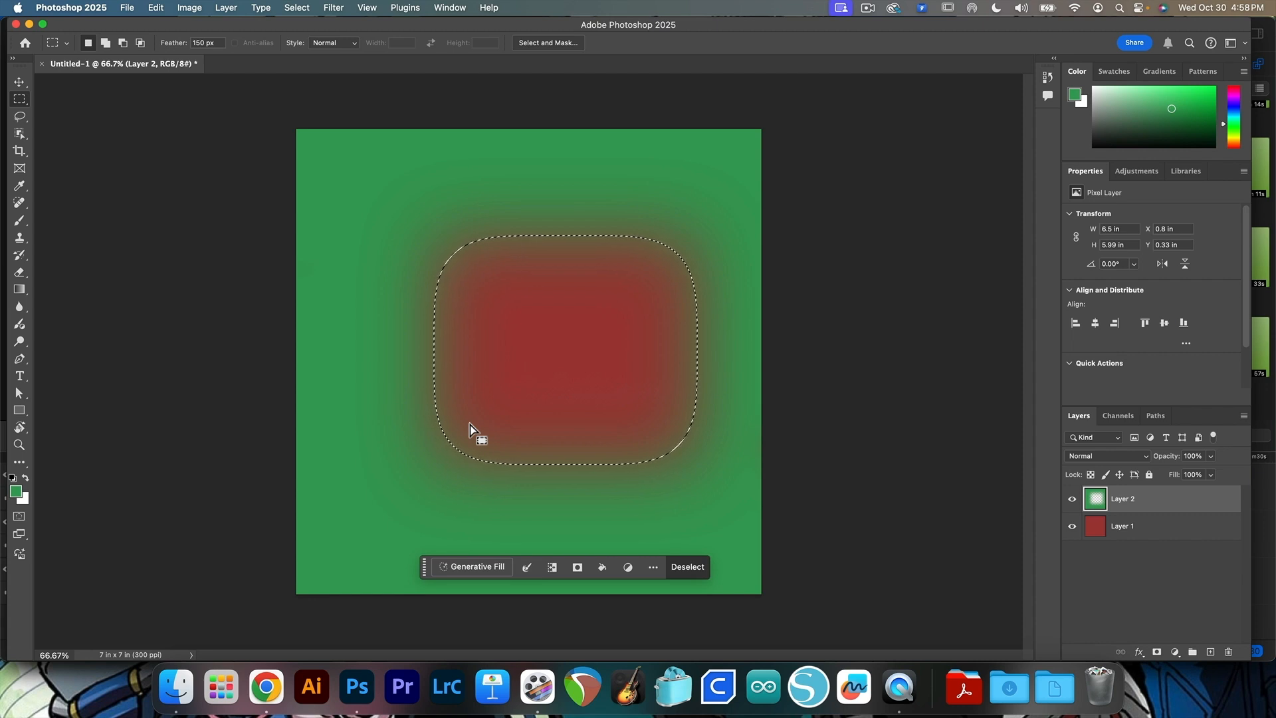
# Undo the feathered deletion on Layer 2 and clear the selection
pyautogui.press('super+z')
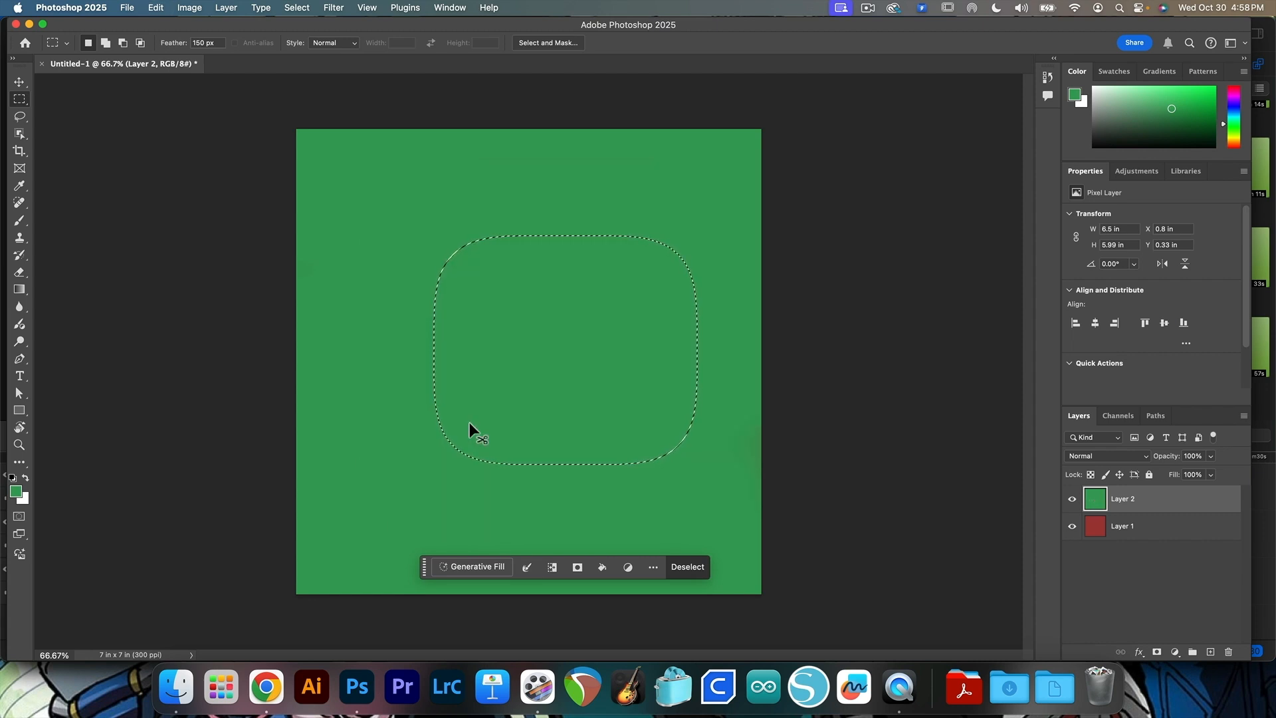
pyautogui.press('super+d')
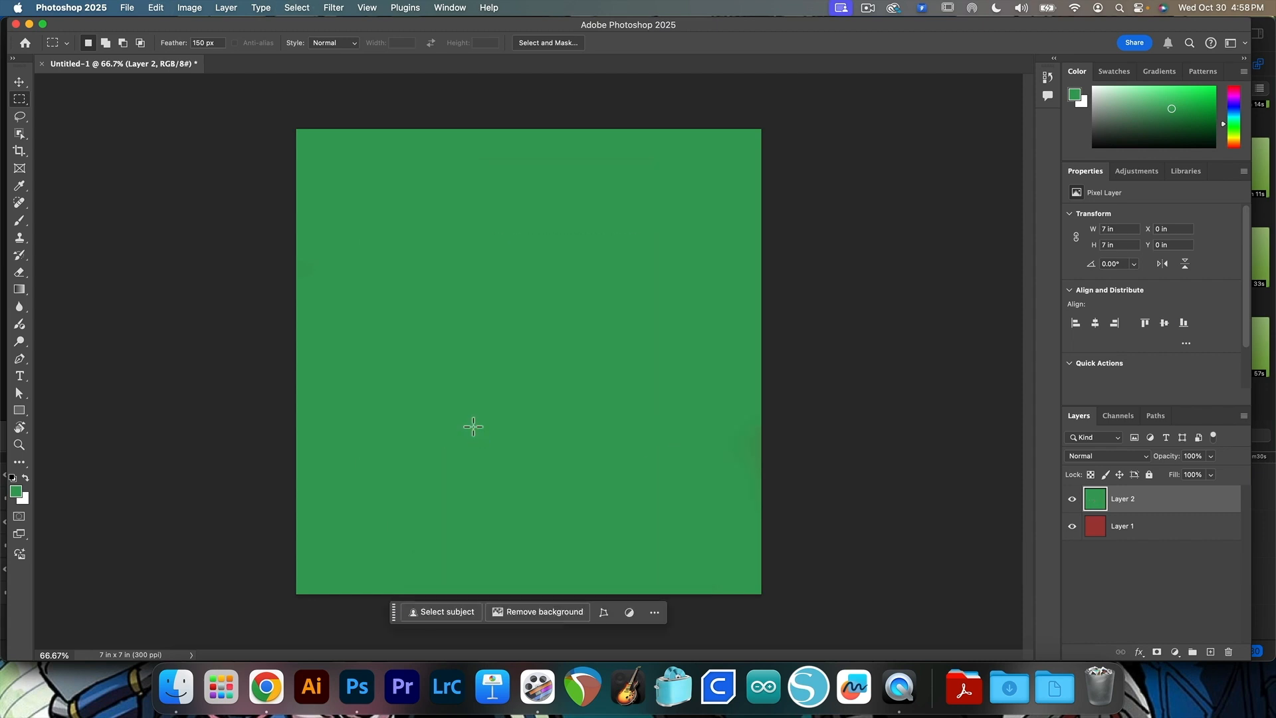
# Draw a near-circular selection about 1.95 by 1.91 in with the Elliptical Marquee tool and move it up slightly
pyautogui.rightClick(26, 103)
pyautogui.click(93, 110)
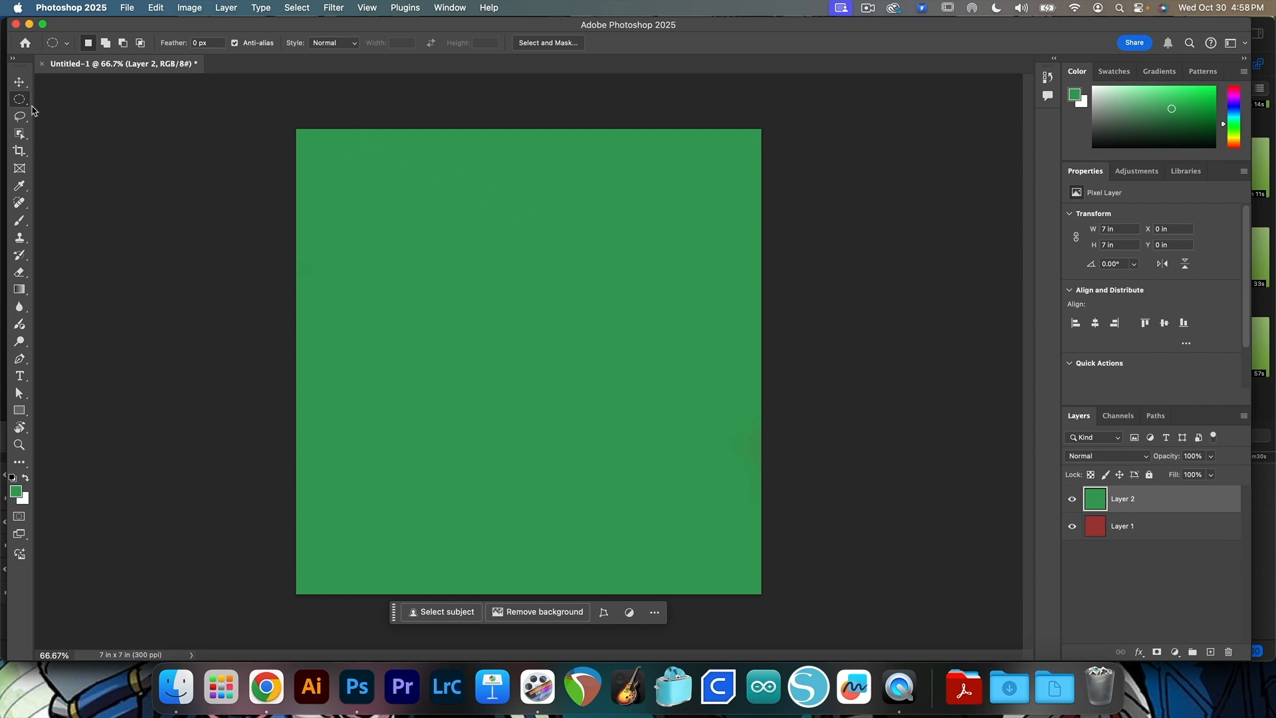
pyautogui.rightClick(26, 104)
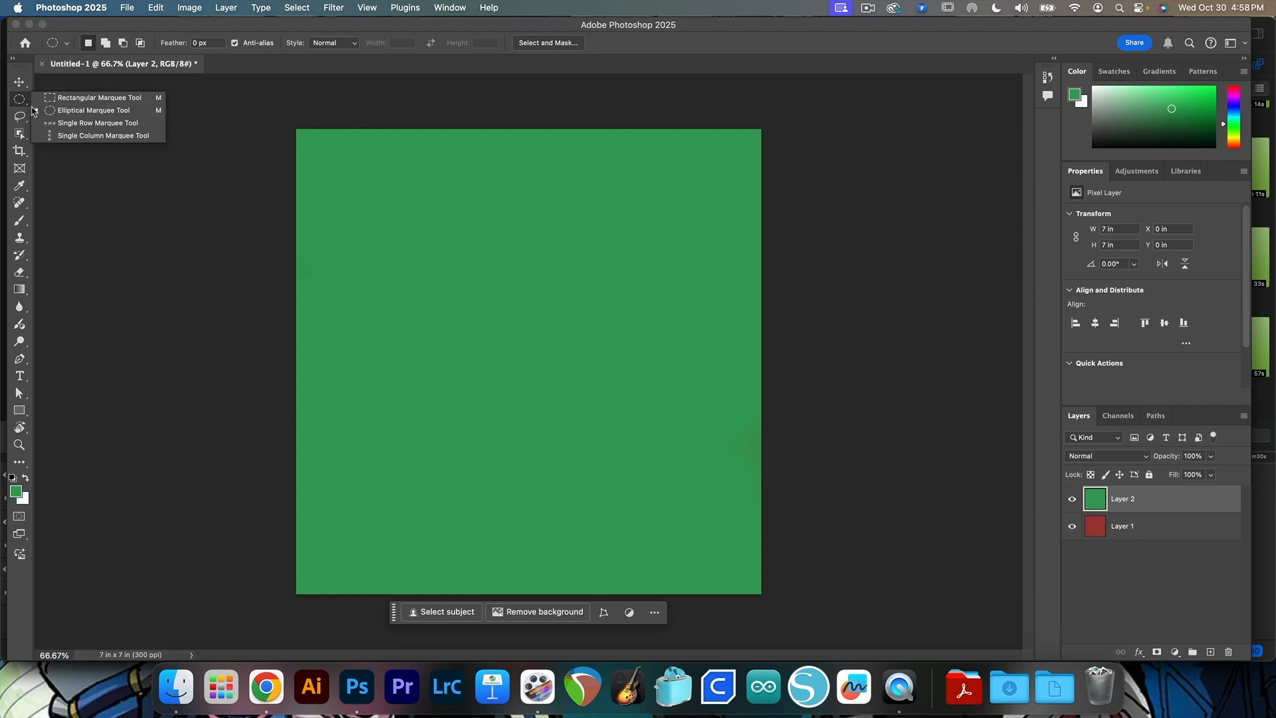
pyautogui.click(141, 117)
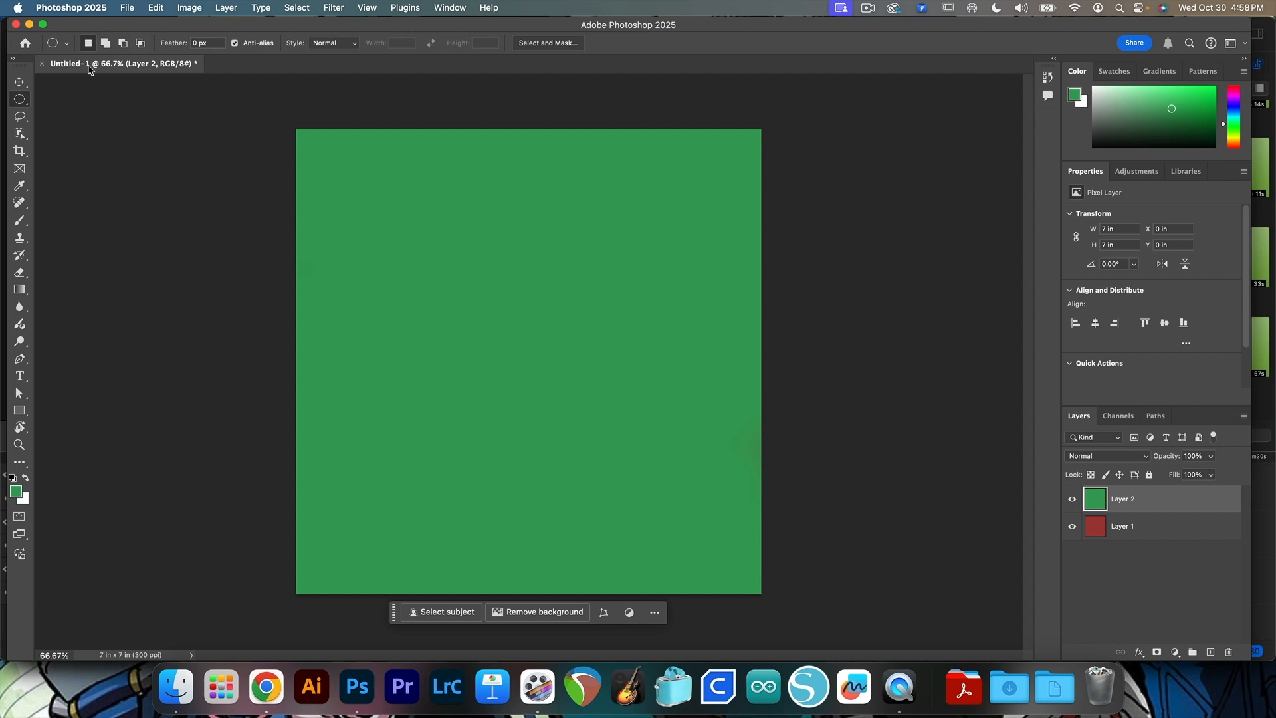
pyautogui.moveTo(422, 260); pyautogui.dragTo(552, 387)
pyautogui.moveTo(499, 329); pyautogui.dragTo(506, 278)
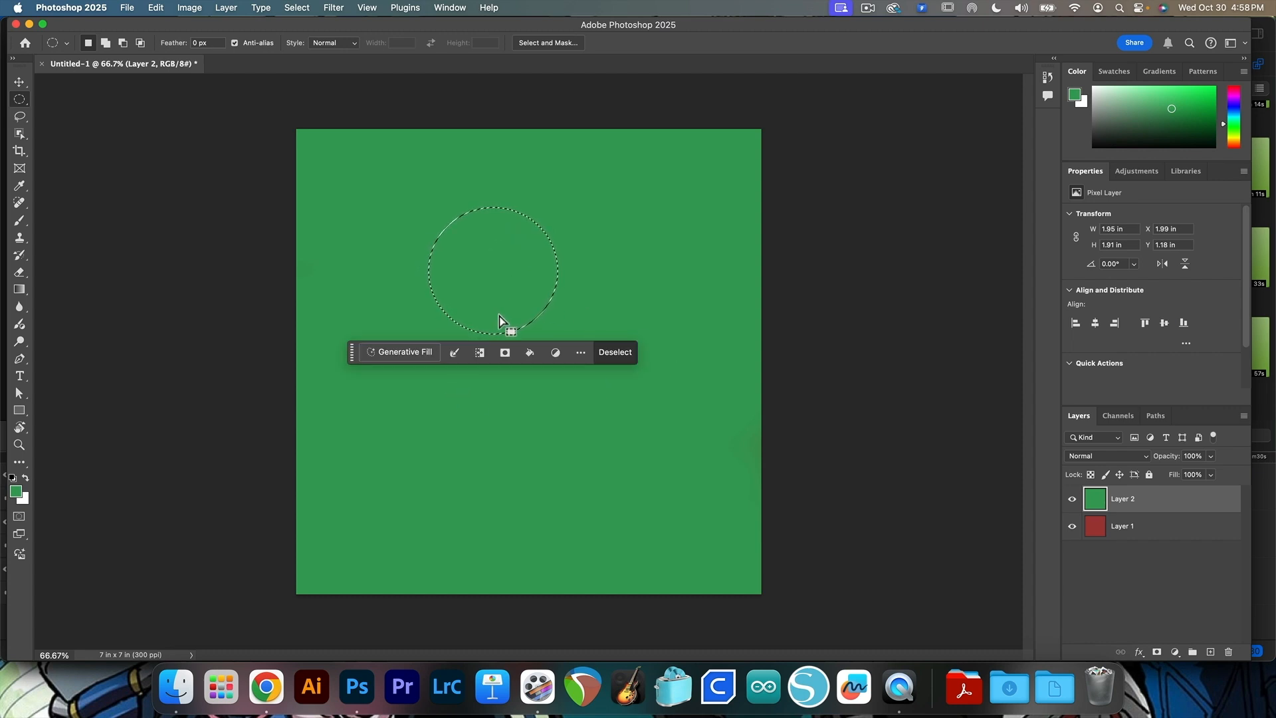
# Subtract an overlapping ellipse from the circular selection's lower right and add a tall ellipse to the right of it
pyautogui.press('alt')
pyautogui.moveTo(495, 294); pyautogui.dragTo(609, 400)
pyautogui.press('shift')
pyautogui.moveTo(521, 193); pyautogui.dragTo(669, 465)
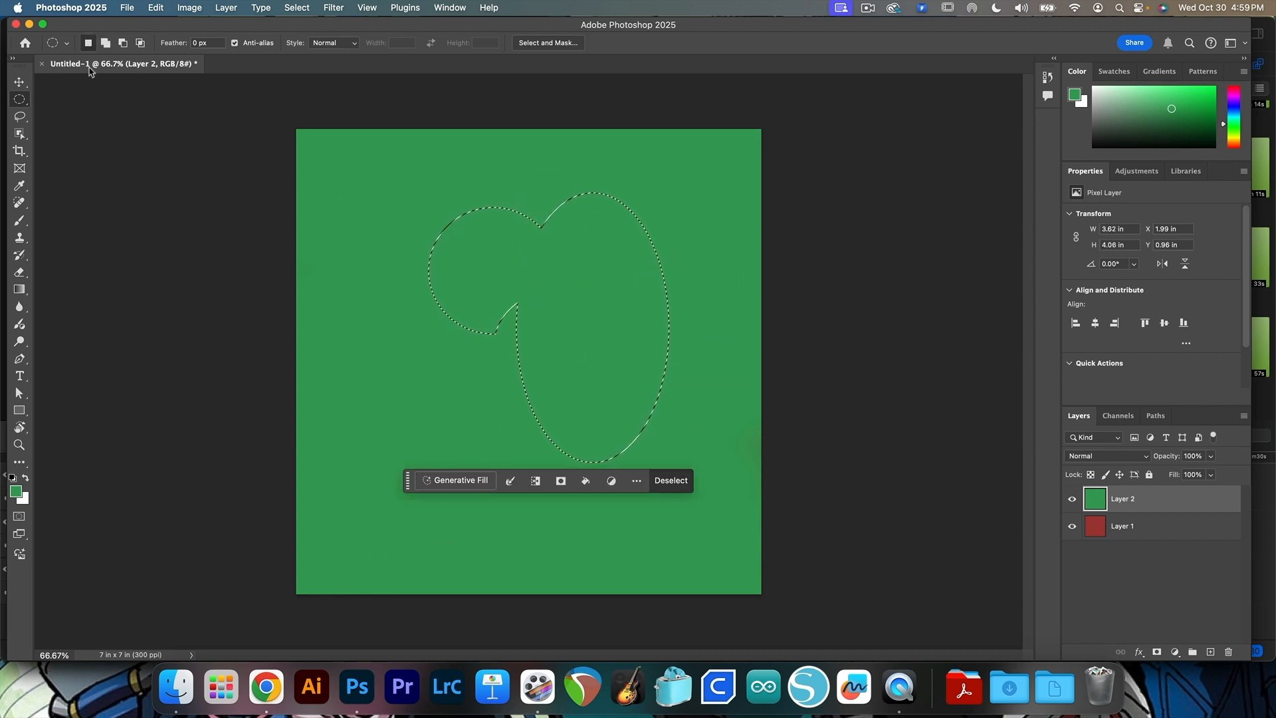
# Replace the selection with a large central ellipse feathered by 250 px and delete its contents from Layer 2
pyautogui.click(342, 274)
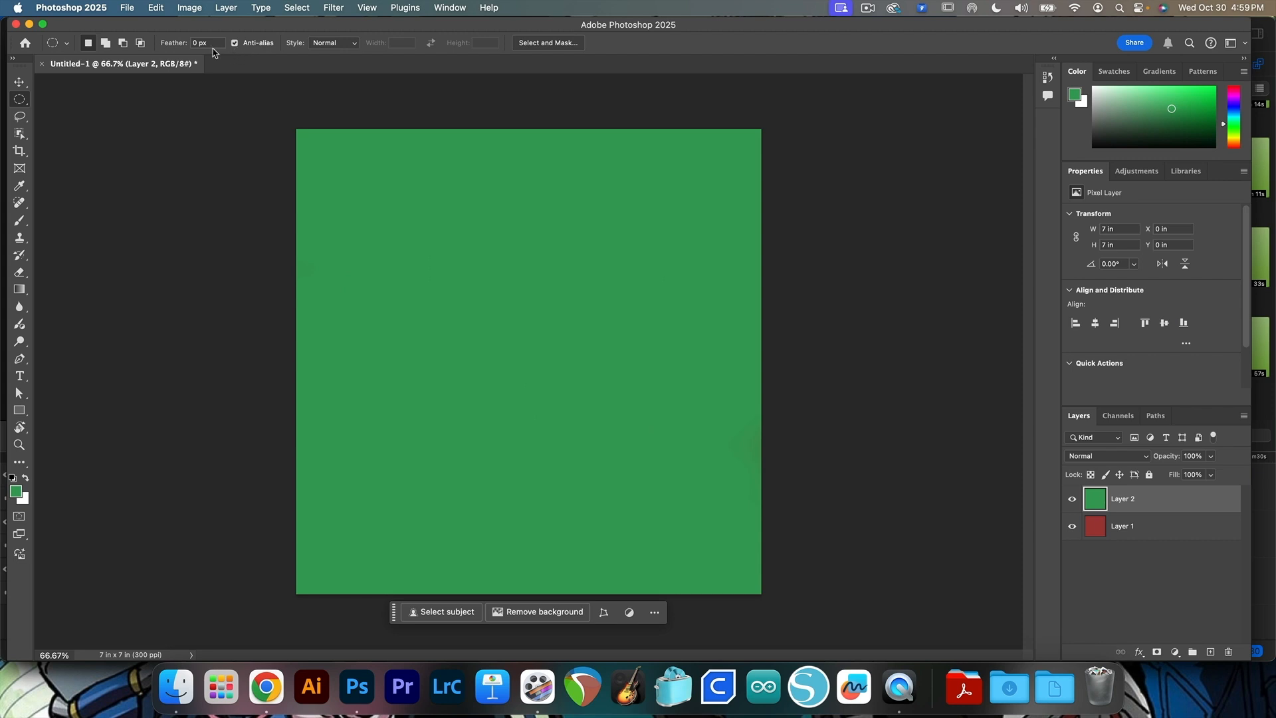
pyautogui.write('250')
pyautogui.moveTo(510, 287); pyautogui.dragTo(672, 514)
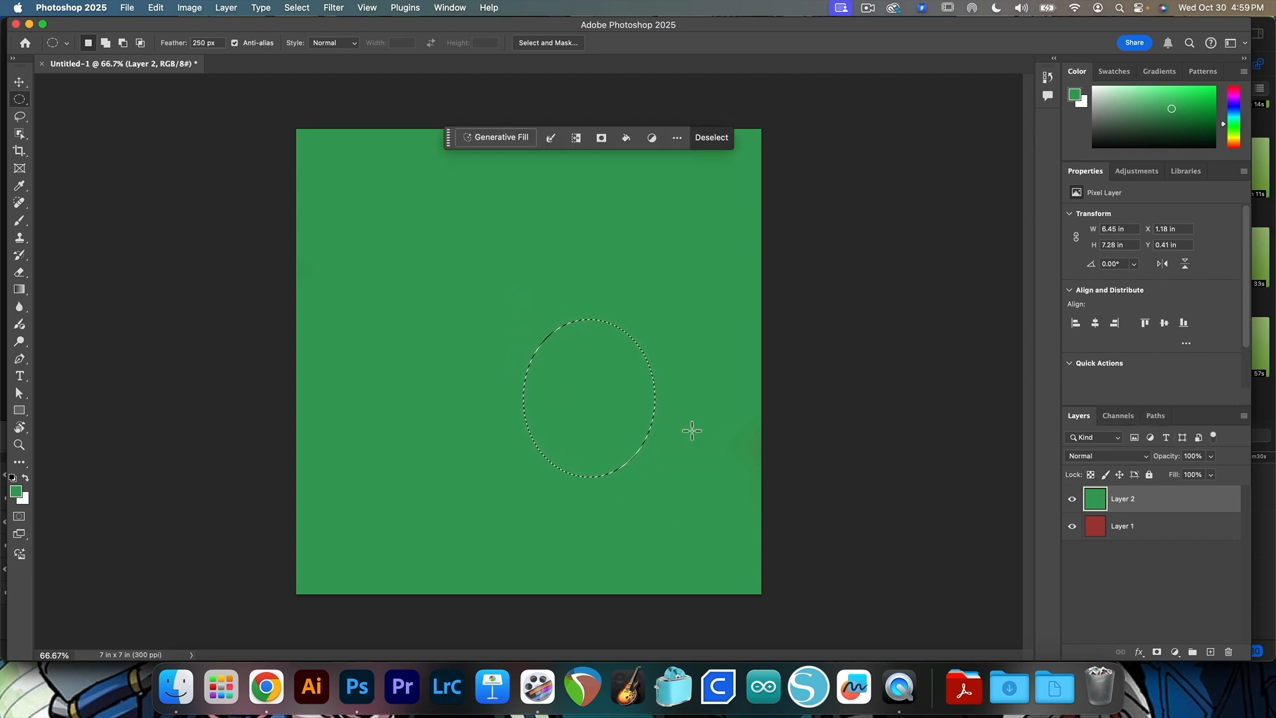
pyautogui.moveTo(379, 182); pyautogui.dragTo(658, 549)
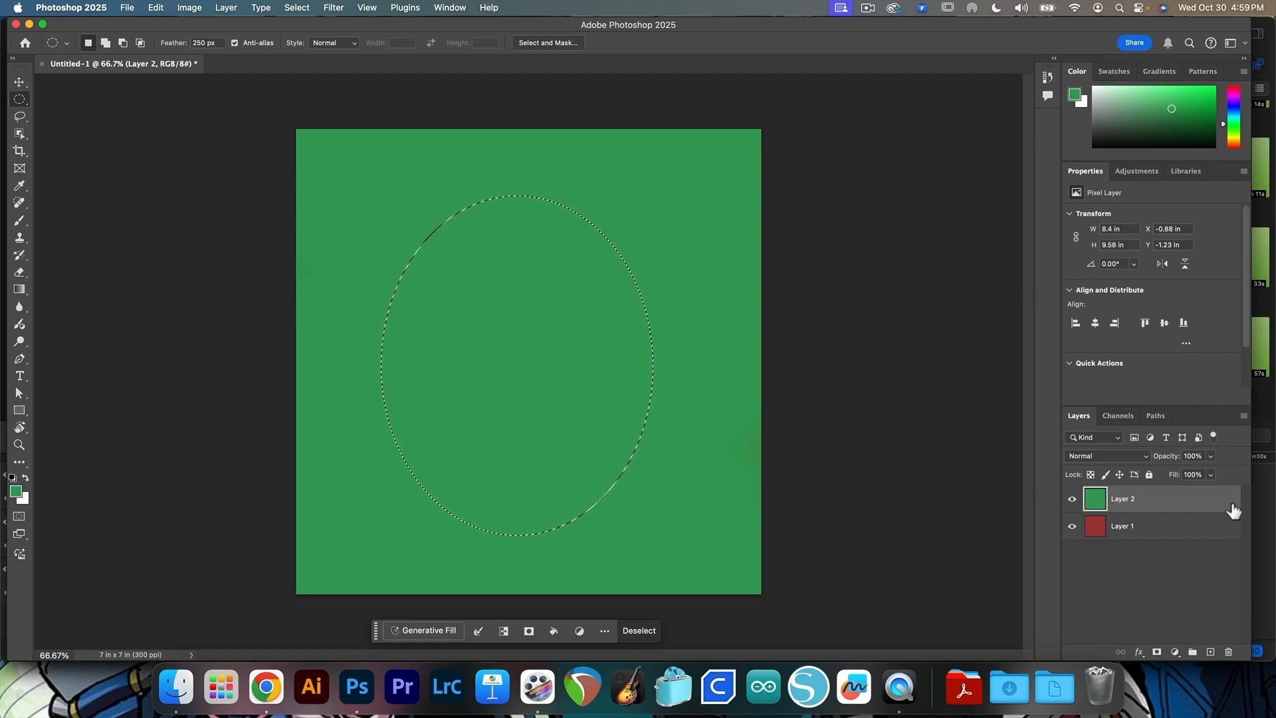
pyautogui.press('Delete')
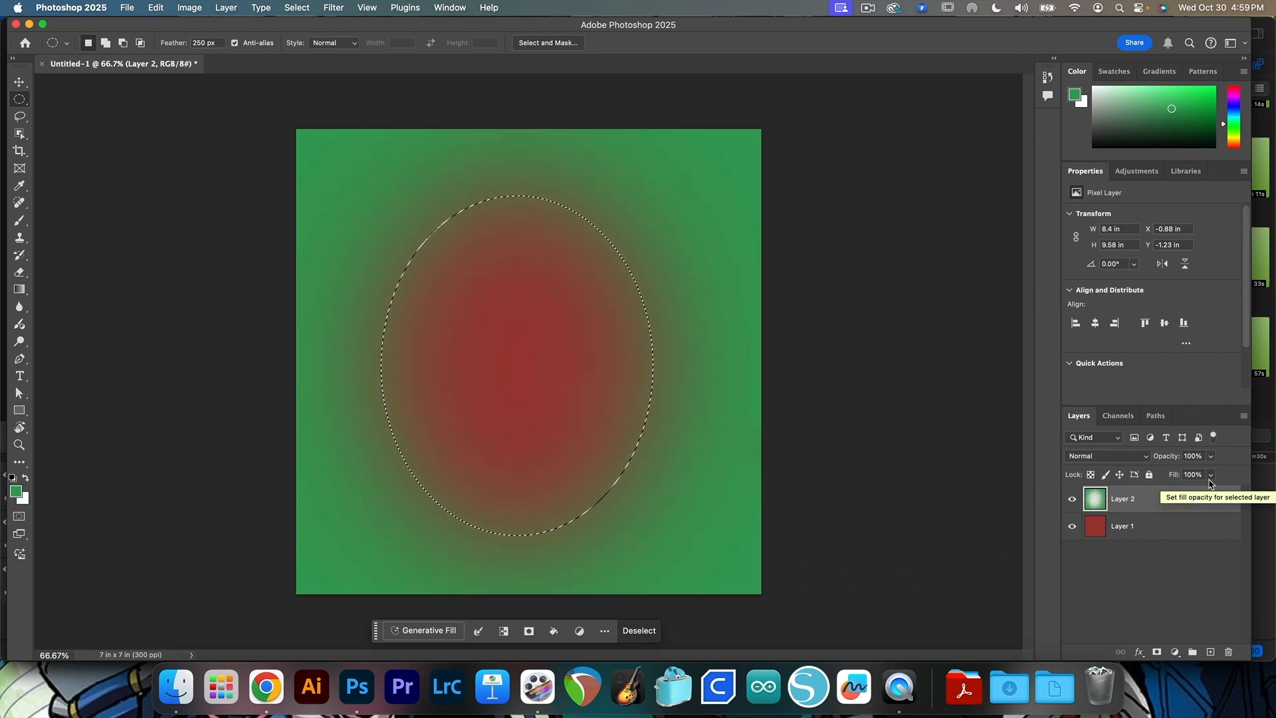